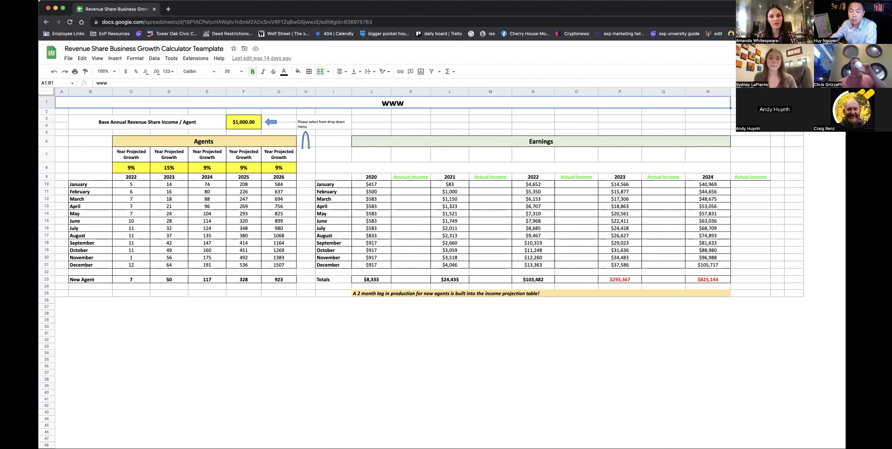
Step: Set the base annual revenue share income per agent to $800 on the Example 1 sheet
double_click(529, 7)
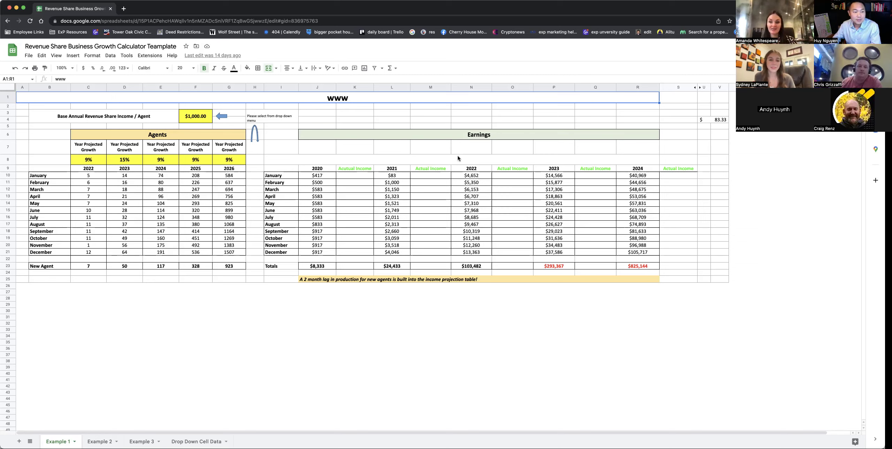
click(199, 120)
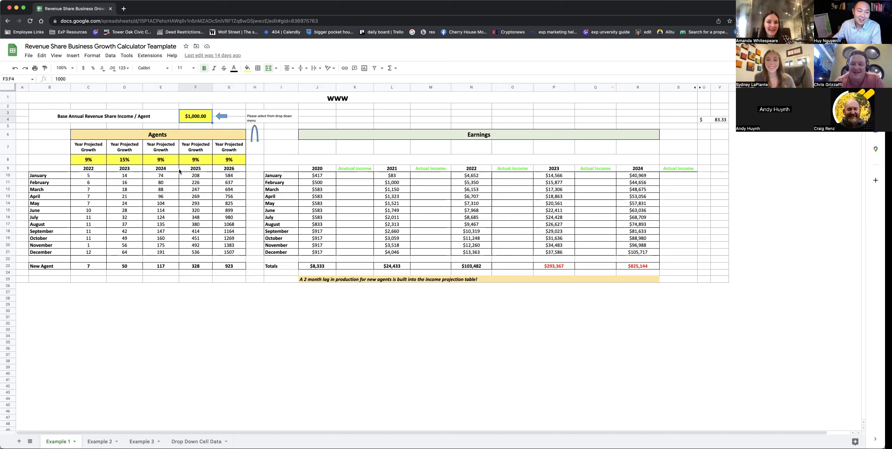
click(96, 180)
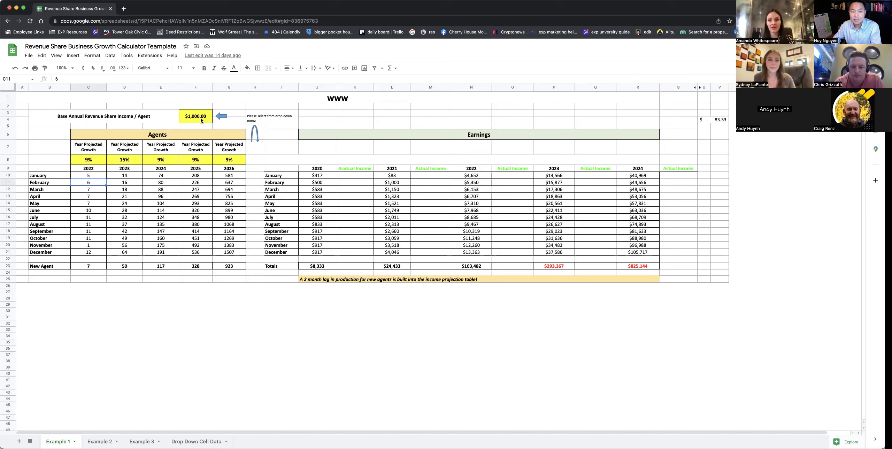
click(324, 176)
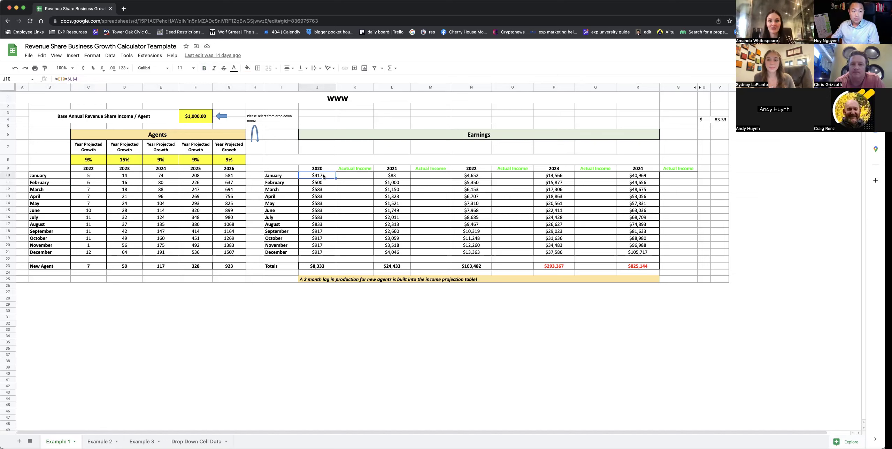
click(205, 121)
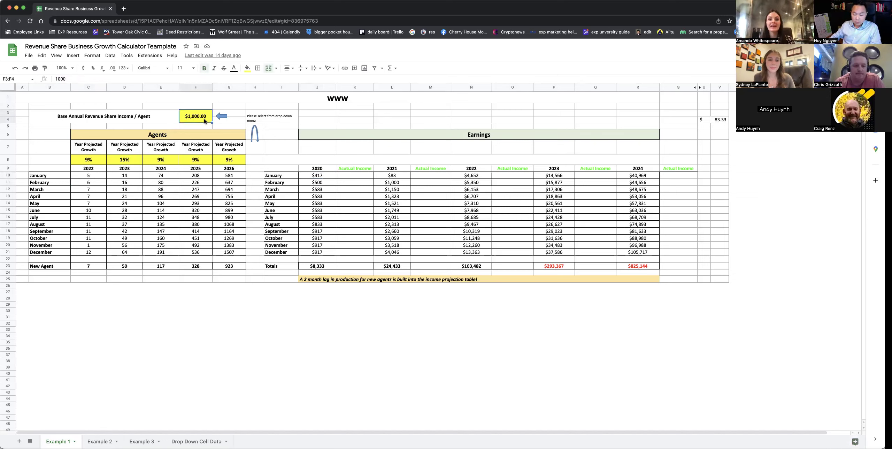
text(800)
key(Return)
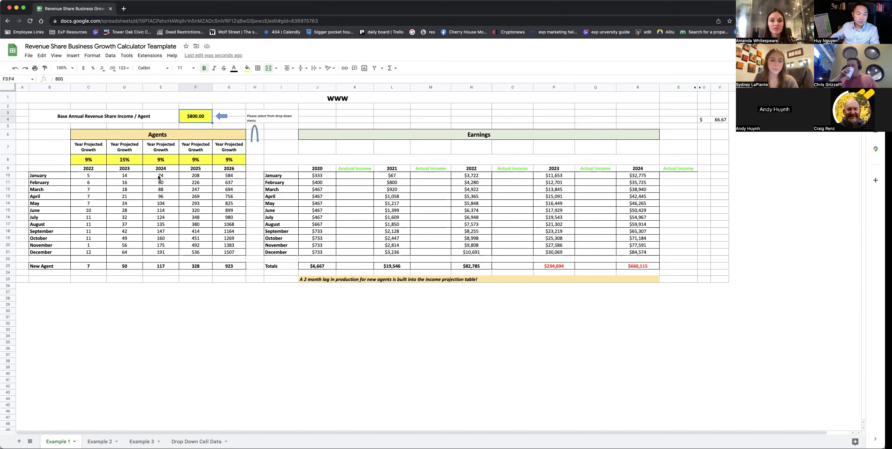
Step: Enlarge the sheet's display zoom to 150%
click(105, 161)
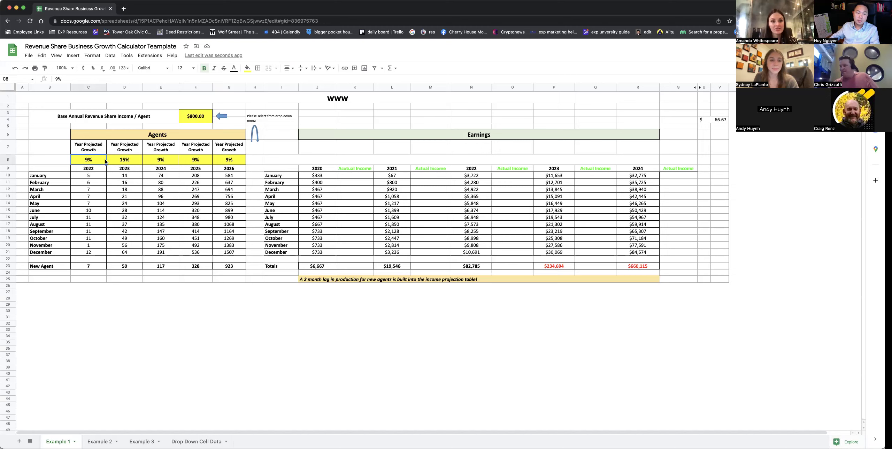
click(184, 161)
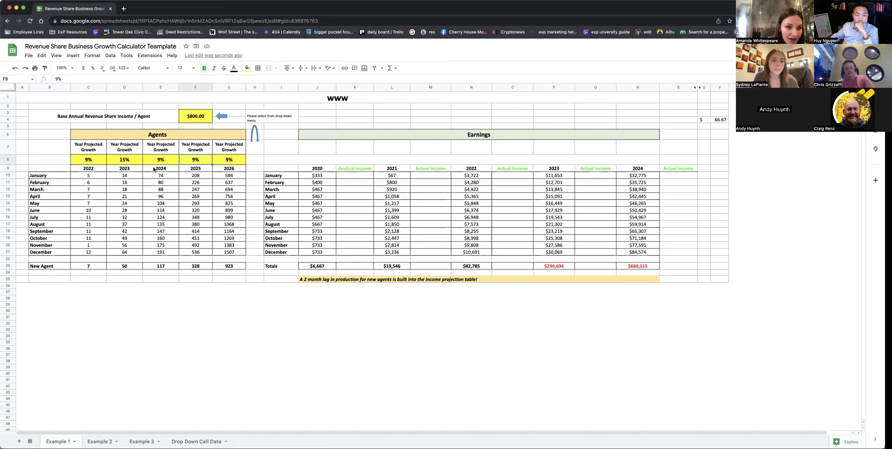
click(63, 68)
click(64, 126)
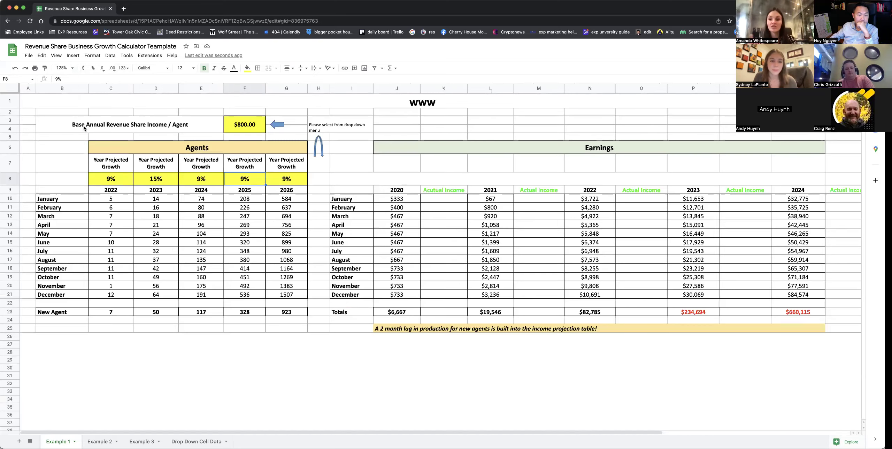
click(74, 69)
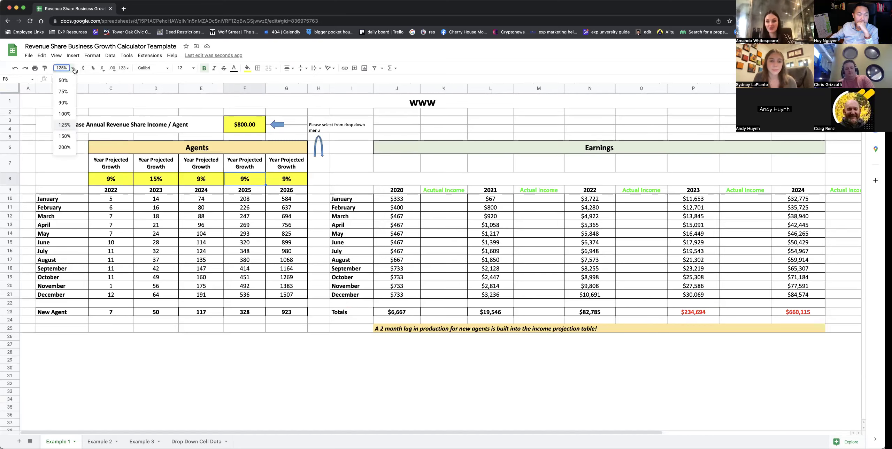
click(62, 136)
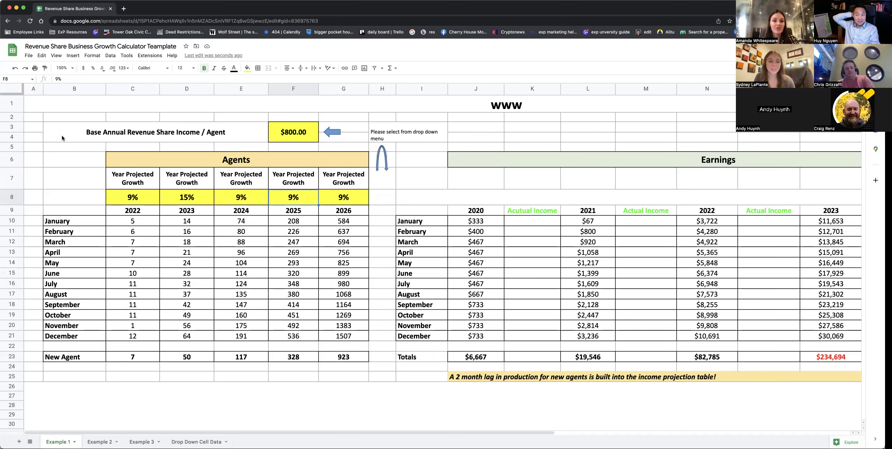
Step: Examine the monthly agent counts for 2022 to 2024 in the Agents table and the formulas behind the projected months
scroll(109, 202, right, 10)
scroll(141, 237, left, 10)
click(138, 231)
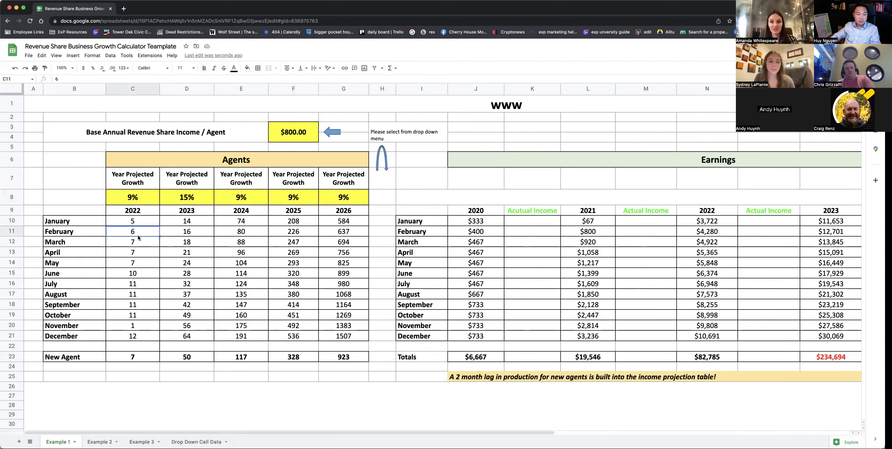
click(138, 244)
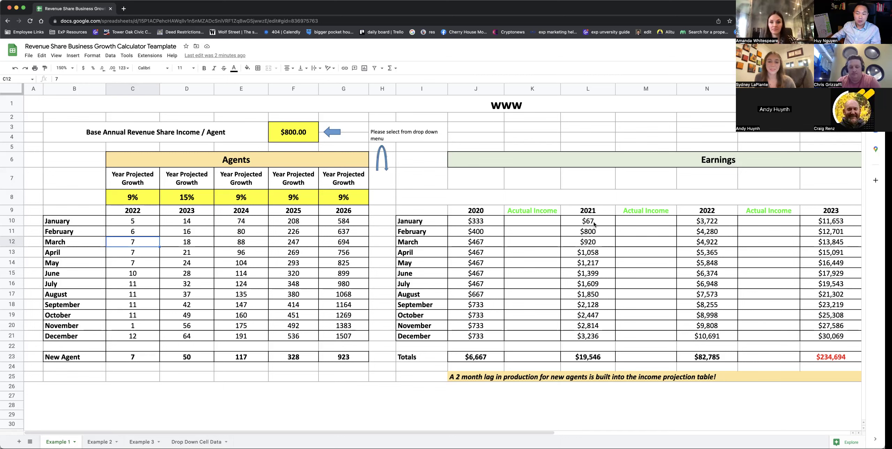
click(247, 223)
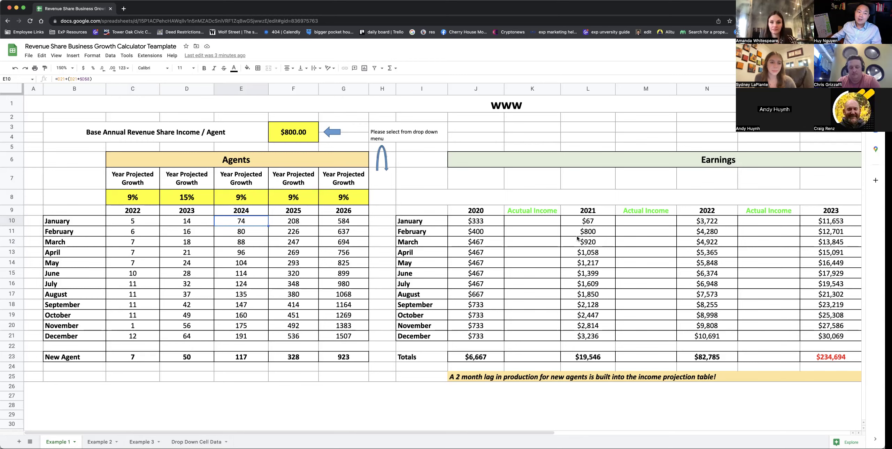
click(144, 223)
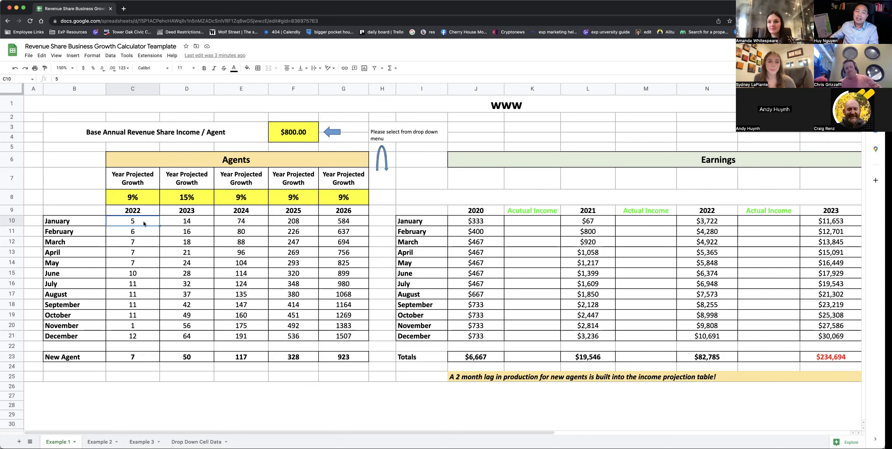
click(142, 230)
click(147, 221)
click(146, 242)
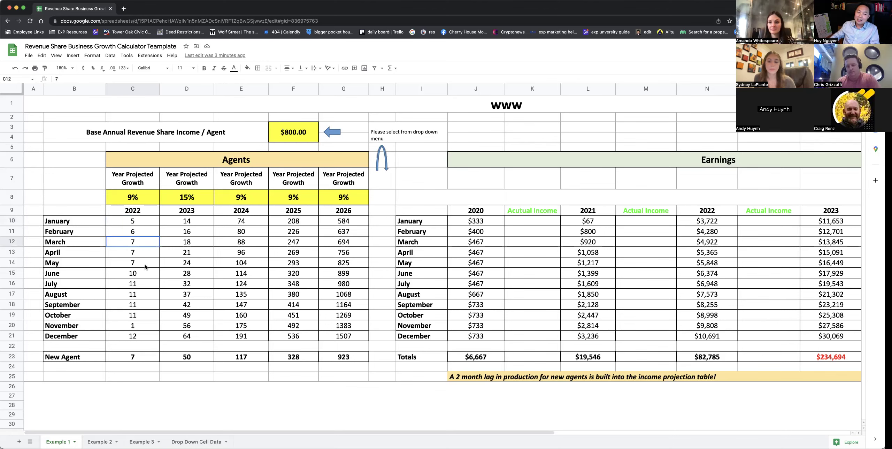
click(145, 274)
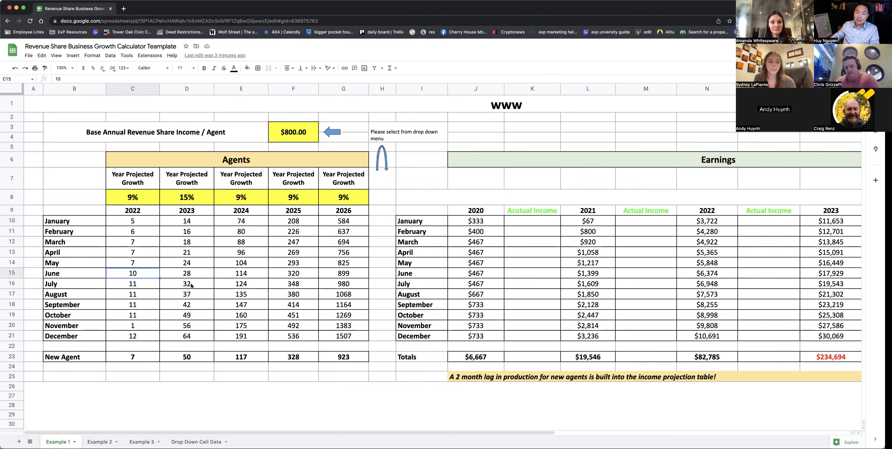
click(191, 326)
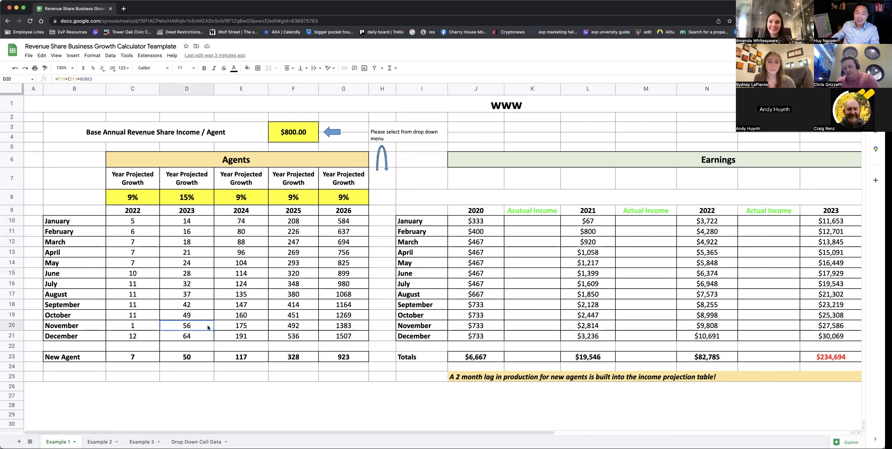
click(255, 263)
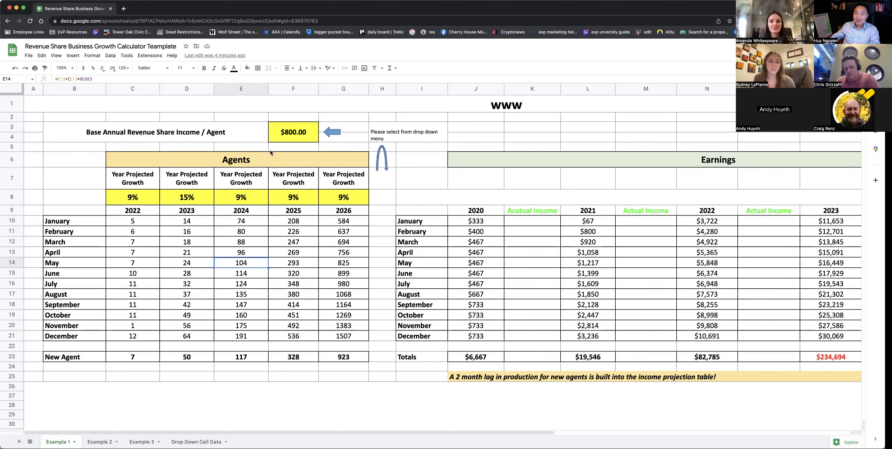
Step: Look over the Earnings table and set the base annual revenue share income per agent to $600
click(278, 139)
scroll(293, 150, right, 5)
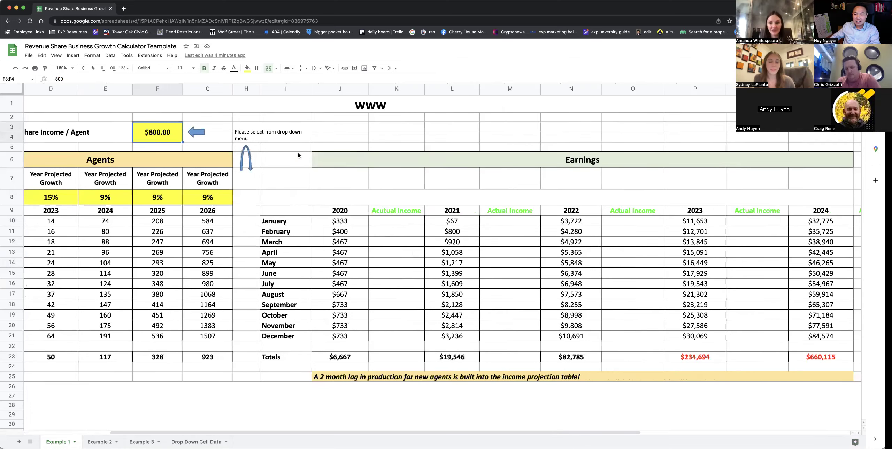
scroll(298, 153, right, 3)
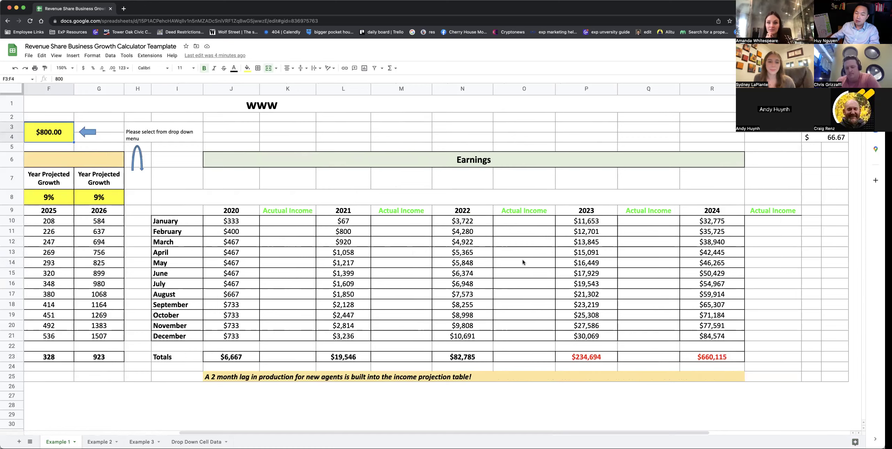
scroll(523, 262, left, 2)
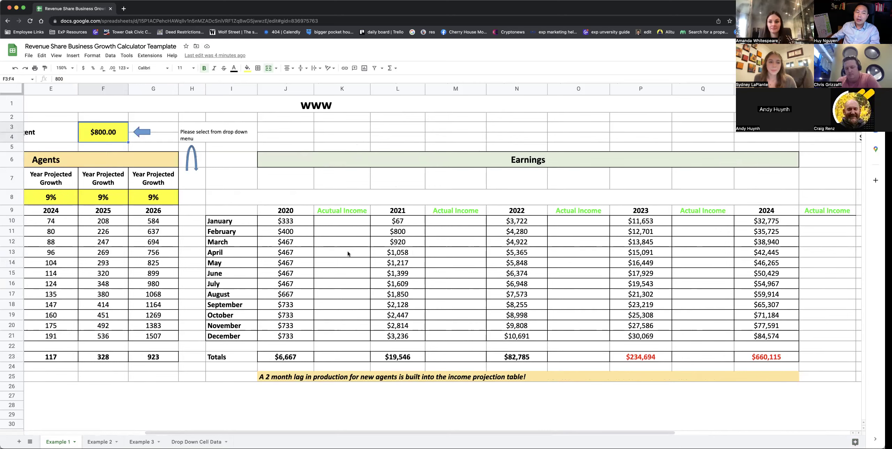
scroll(348, 254, left, 2)
scroll(348, 254, left, 2)
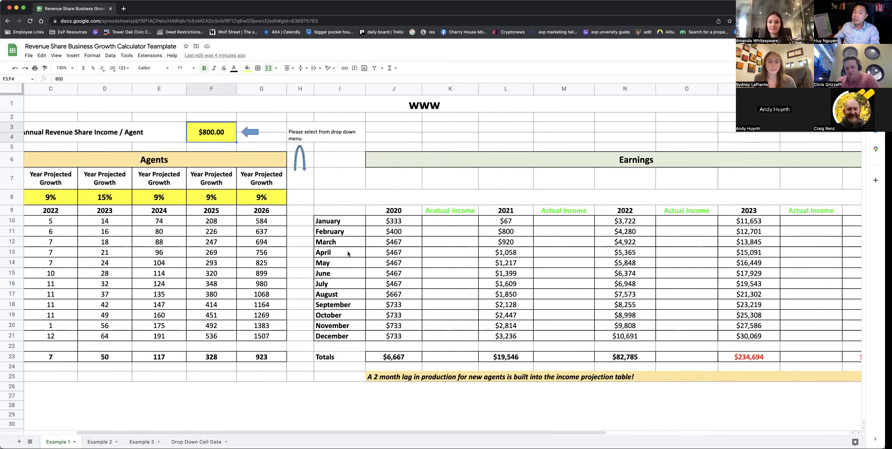
scroll(348, 254, left, 3)
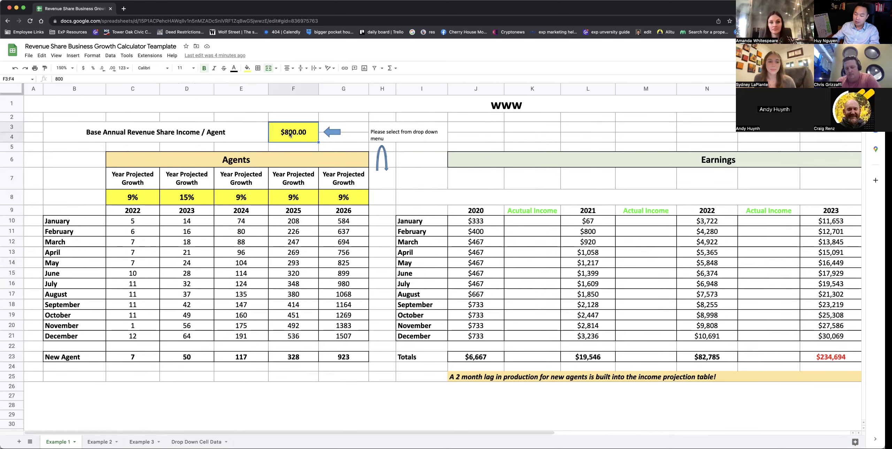
text(600)
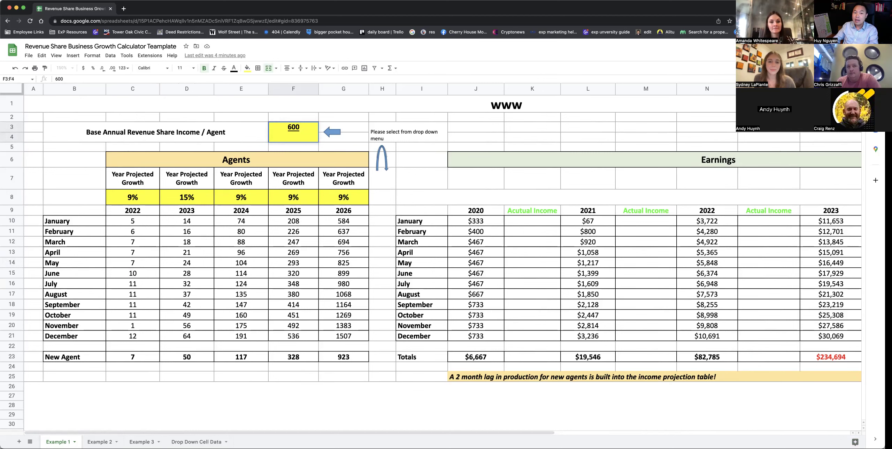
key(Return)
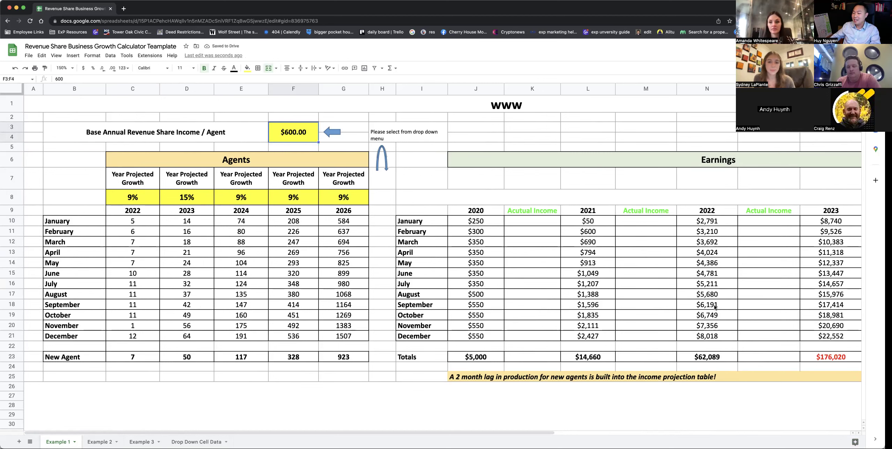
Step: Set the 2024 projected growth rate in the Agents table to 10%
click(242, 196)
text(10)
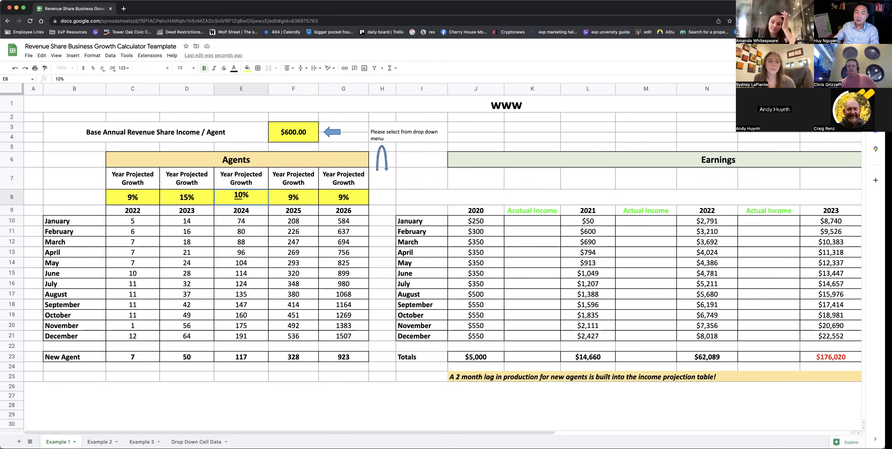
key(Return)
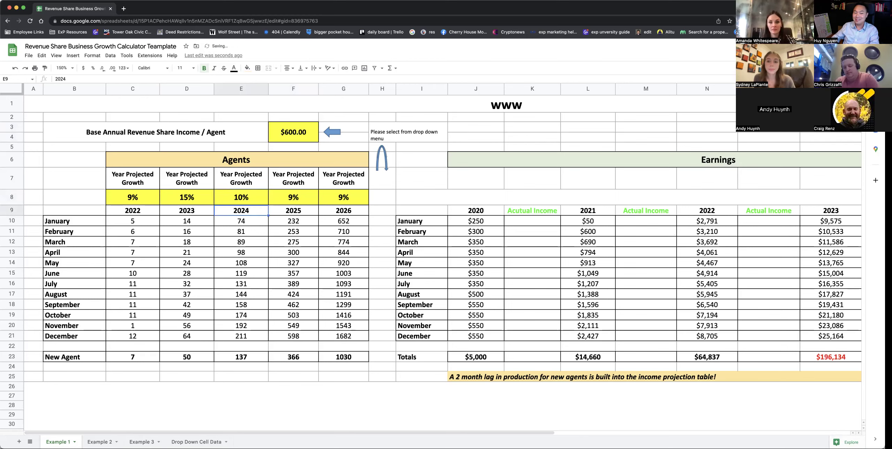
Step: Change the 2024 projected growth rate in the Agents table to 12%
click(187, 197)
click(240, 198)
double_click(241, 197)
key(BackSpace)
text(2)
key(Return)
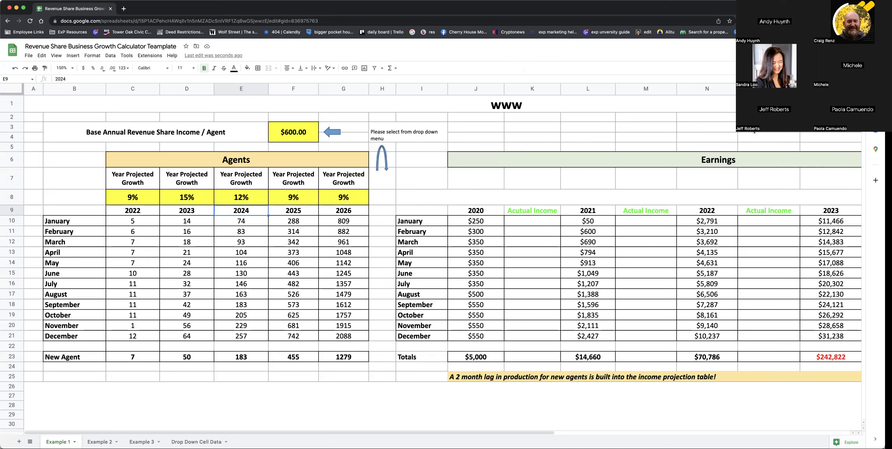
click(149, 199)
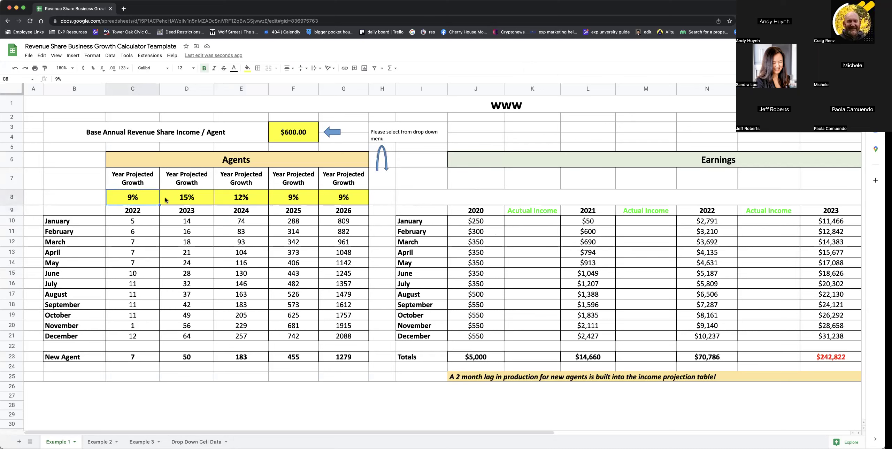